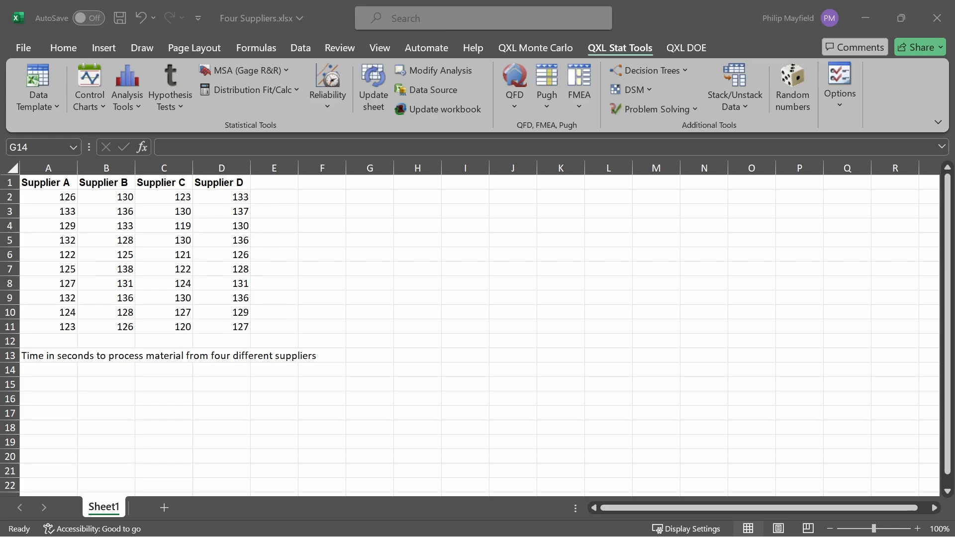
- Select the four suppliers' data with headers, A1:D11, and start the hypothesis test Advisor Wizard
{"action": "left_click", "coordinate": [43, 182]}
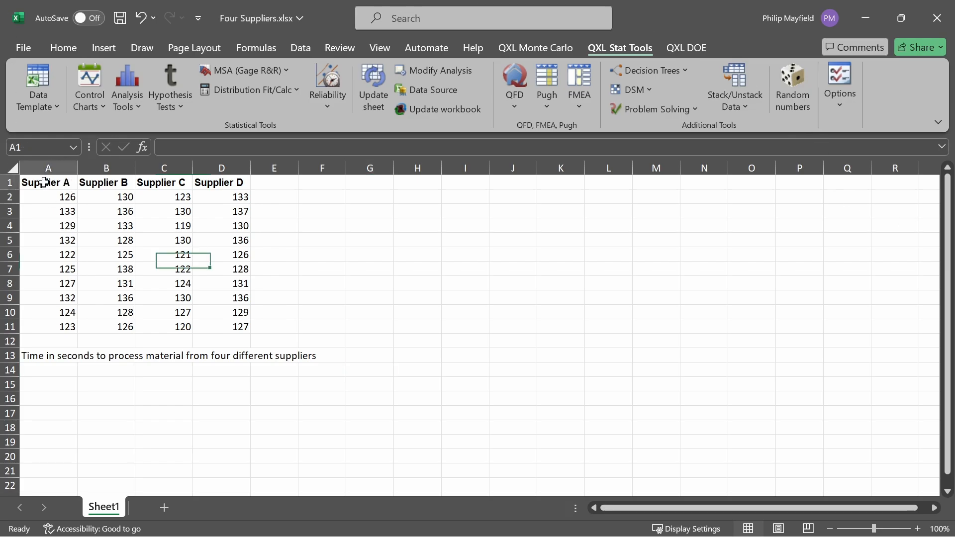
{"action": "left_click_drag", "start_coordinate": [43, 183], "coordinate": [226, 324]}
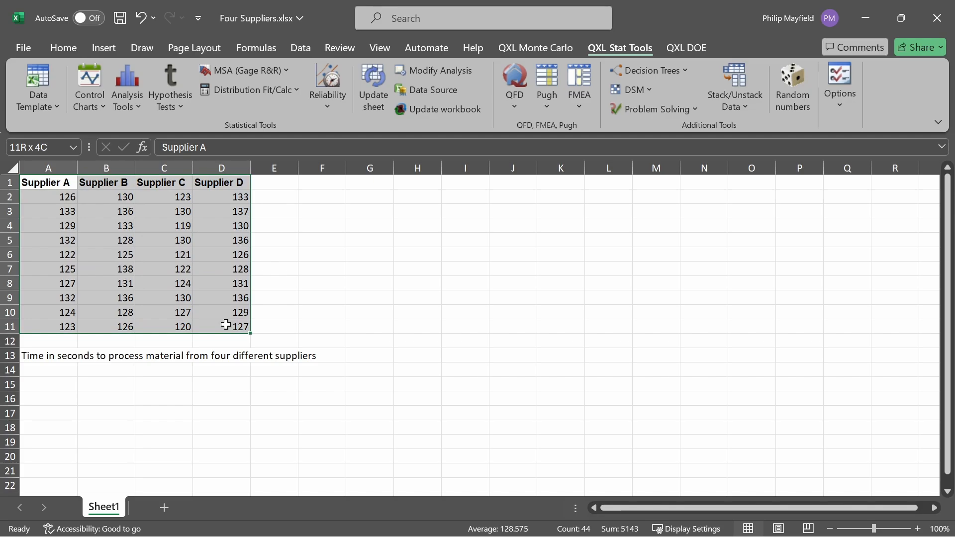
{"action": "left_click", "coordinate": [171, 99]}
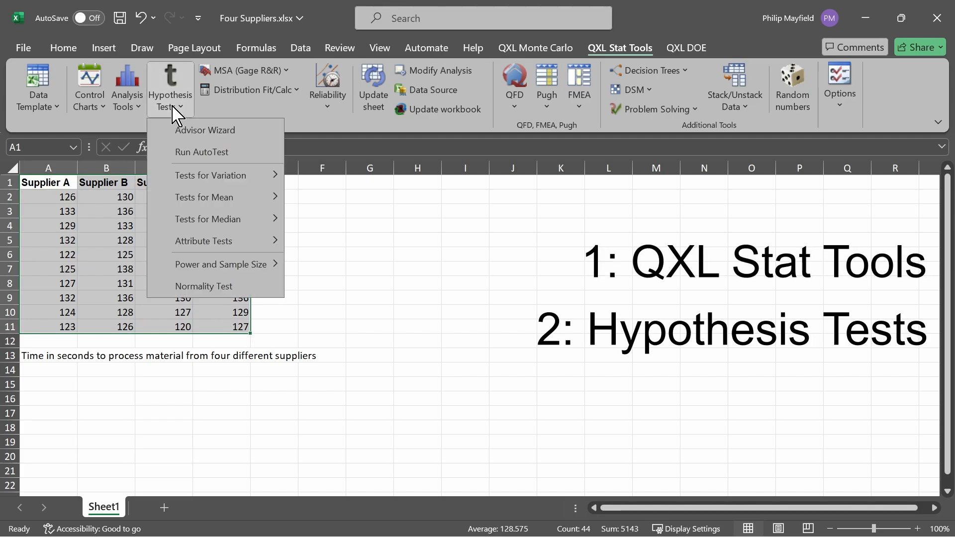
{"action": "left_click", "coordinate": [265, 137]}
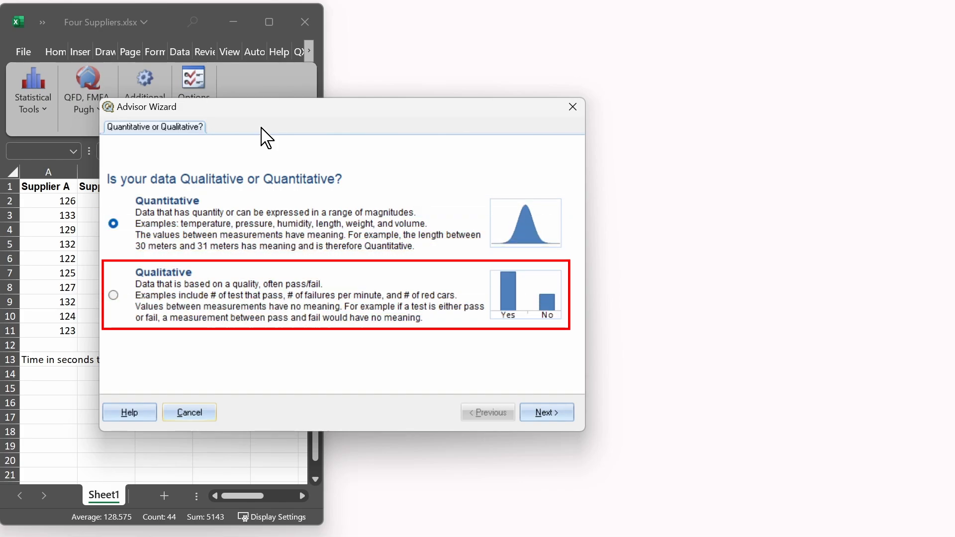
- Answer the wizard with Quantitative, Variability, normally distributed and More than two samples, and run Bartlett's test
{"action": "left_click", "coordinate": [552, 414]}
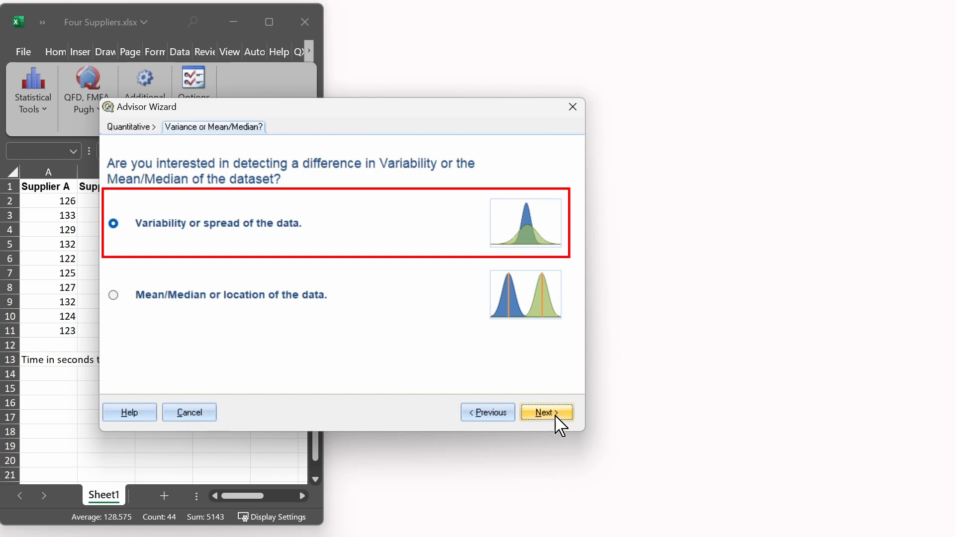
{"action": "left_click", "coordinate": [557, 417]}
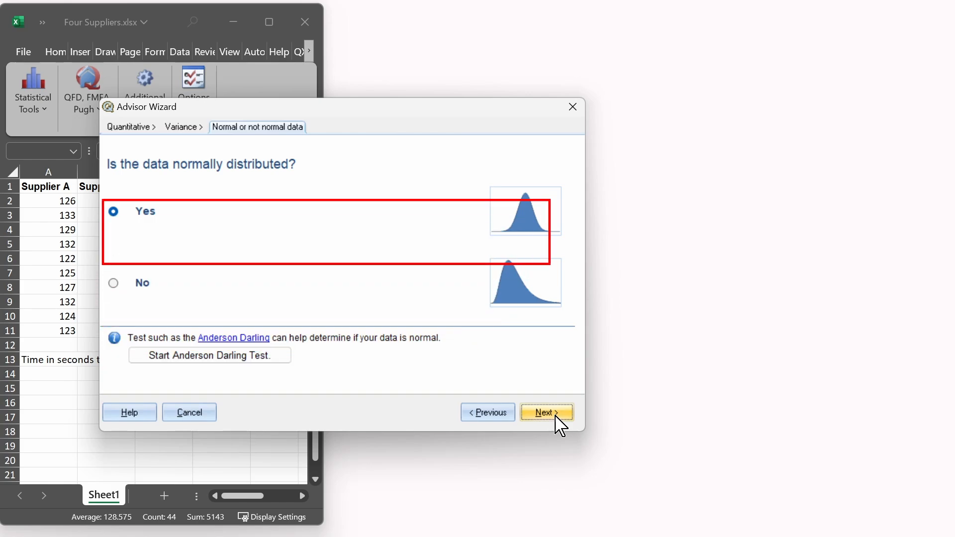
{"action": "left_click", "coordinate": [556, 417]}
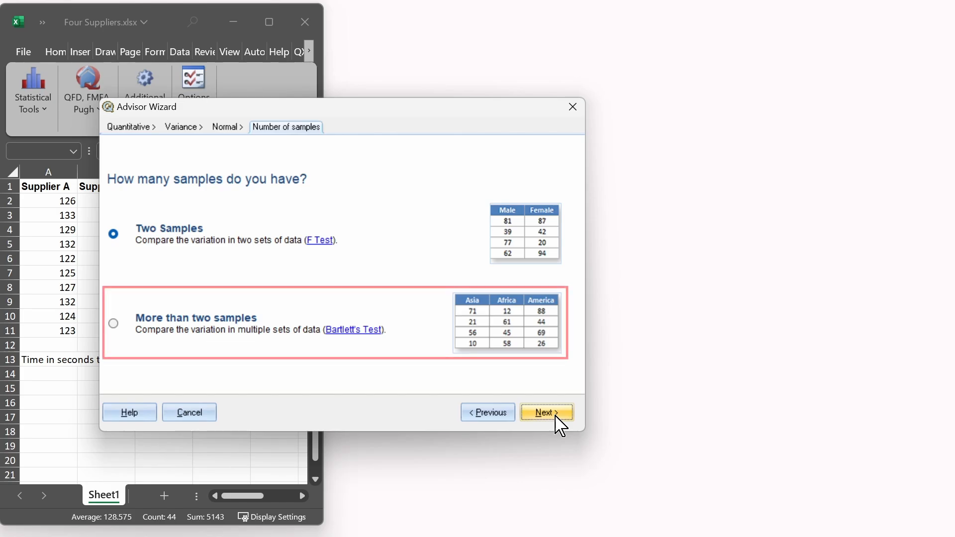
{"action": "left_click", "coordinate": [116, 327]}
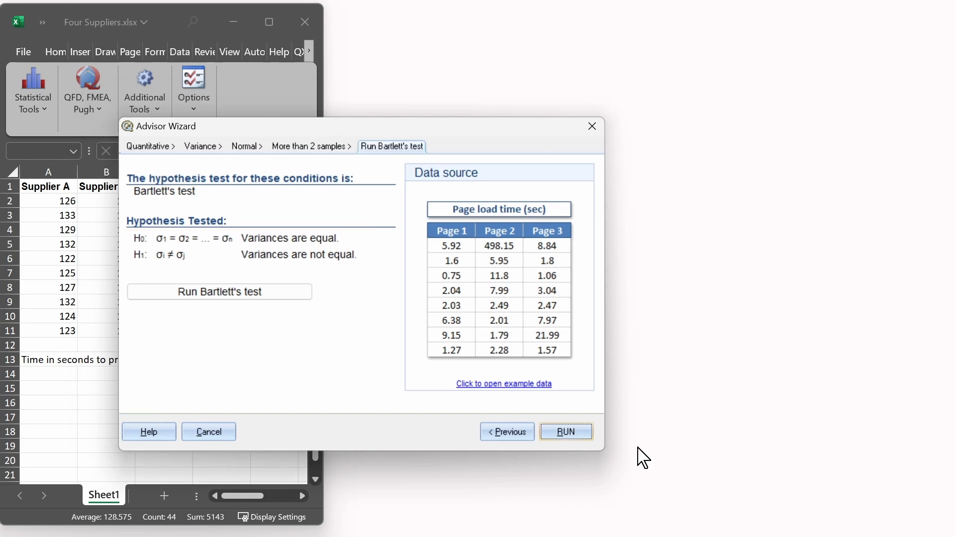
{"action": "left_click", "coordinate": [572, 436]}
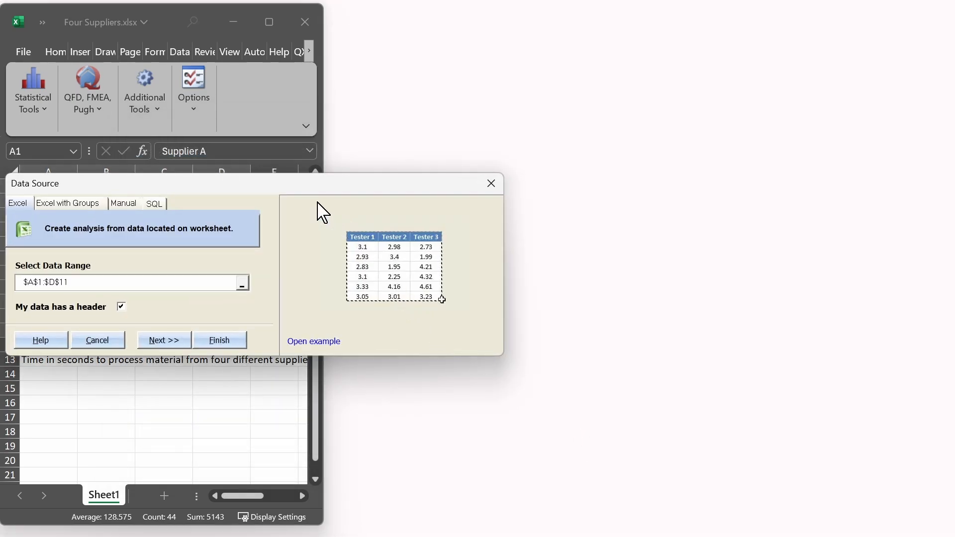
- Generate the Bartlett's test report from $A$1:$D$11 with a header, and maximize the workbook window
{"action": "left_click_drag", "start_coordinate": [290, 189], "coordinate": [621, 210]}
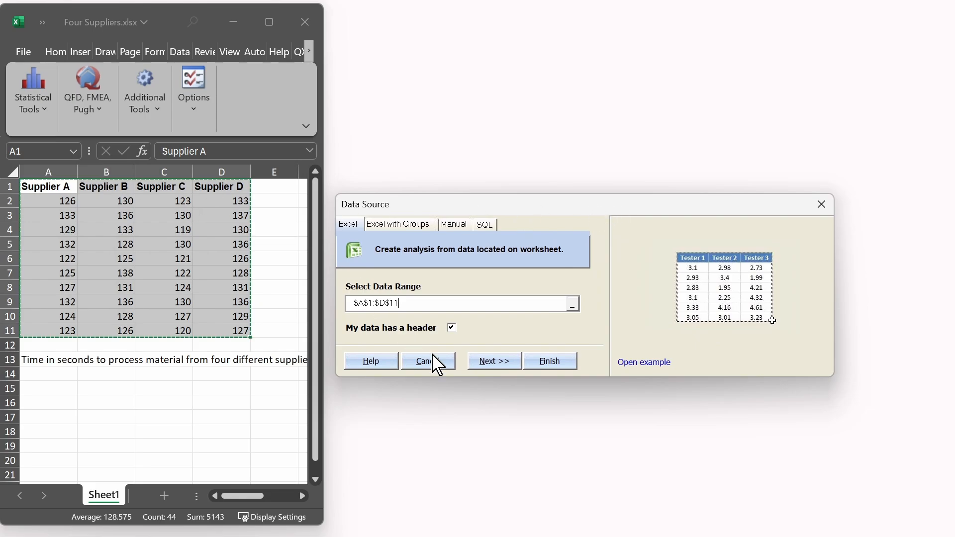
{"action": "left_click", "coordinate": [547, 363]}
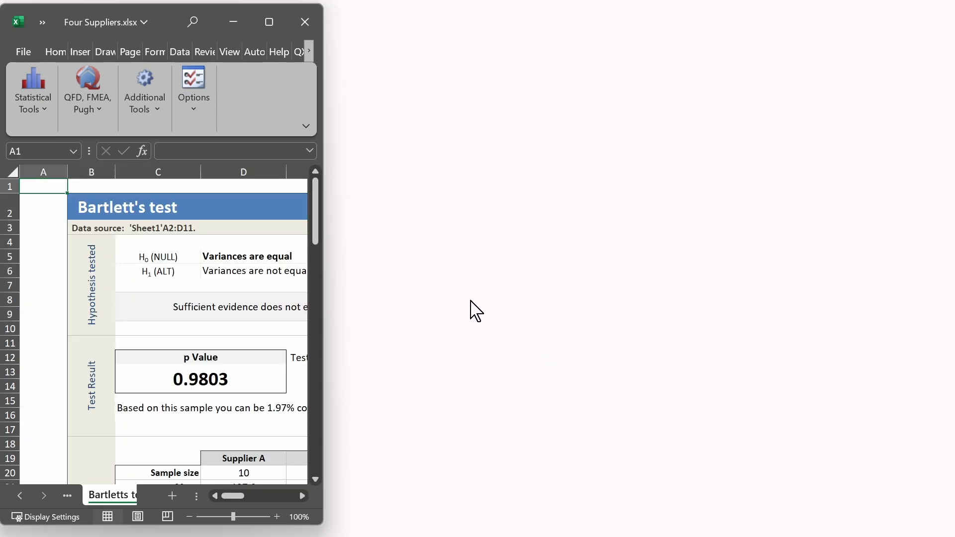
{"action": "left_click", "coordinate": [269, 22]}
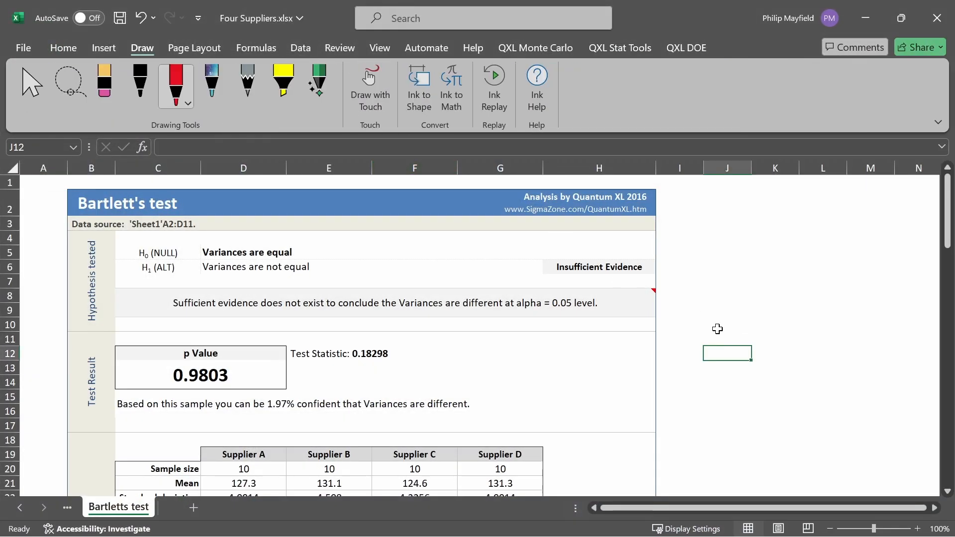
- Mark the H0 and H1 rows with red ink arrows and underline both variance hypotheses
{"action": "left_click_drag", "start_coordinate": [114, 254], "coordinate": [135, 248]}
{"action": "left_click_drag", "start_coordinate": [209, 259], "coordinate": [291, 257]}
{"action": "left_click_drag", "start_coordinate": [119, 277], "coordinate": [141, 271]}
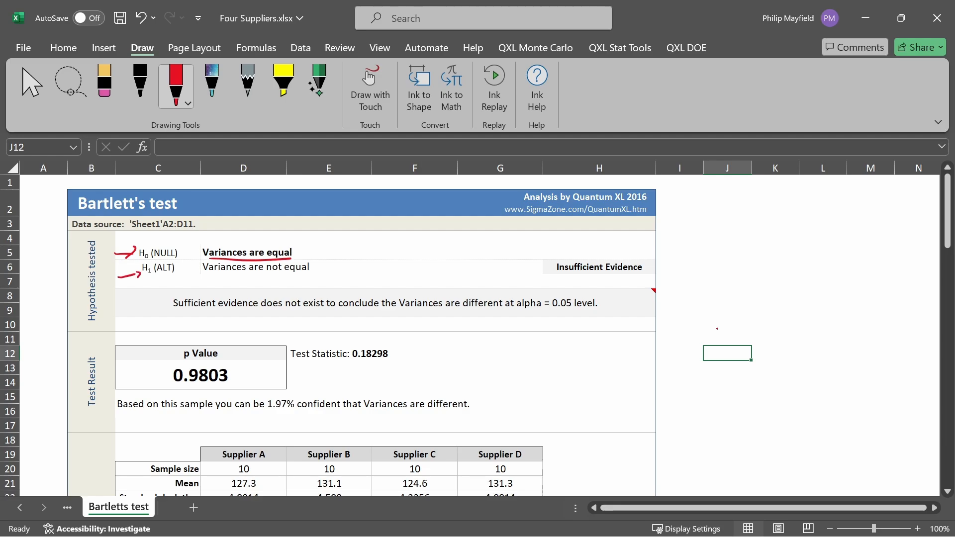
{"action": "left_click_drag", "start_coordinate": [209, 278], "coordinate": [311, 279]}
- Box the p value in red ink, link it to the underlined 0.05 alpha level, and point an arrow at Insufficient Evidence
{"action": "mouse_move", "coordinate": [163, 339]}
{"action": "left_mouse_down"}
{"action": "mouse_move", "coordinate": [237, 400]}
{"action": "mouse_move", "coordinate": [165, 337]}
{"action": "left_mouse_up"}
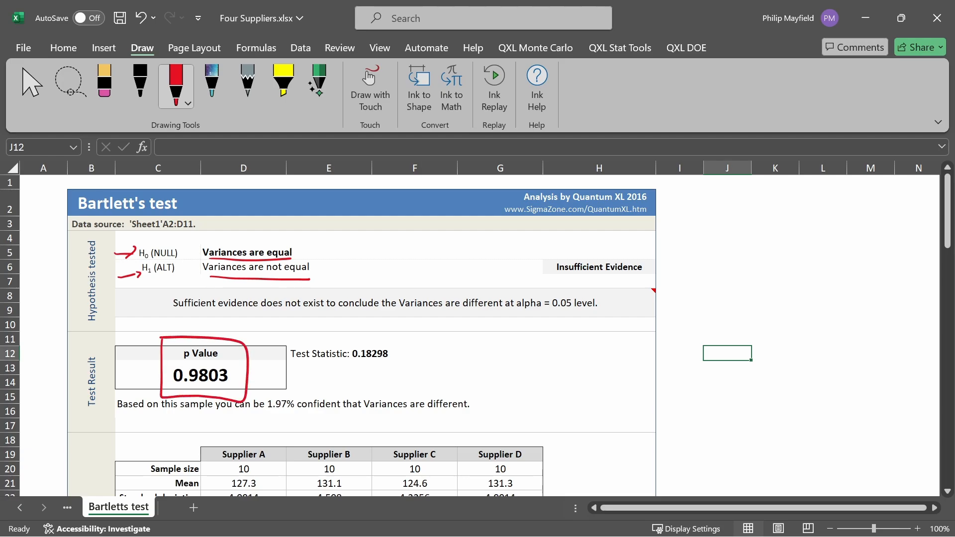
{"action": "mouse_move", "coordinate": [248, 346]}
{"action": "left_mouse_down"}
{"action": "mouse_move", "coordinate": [485, 352]}
{"action": "mouse_move", "coordinate": [555, 320]}
{"action": "left_mouse_up"}
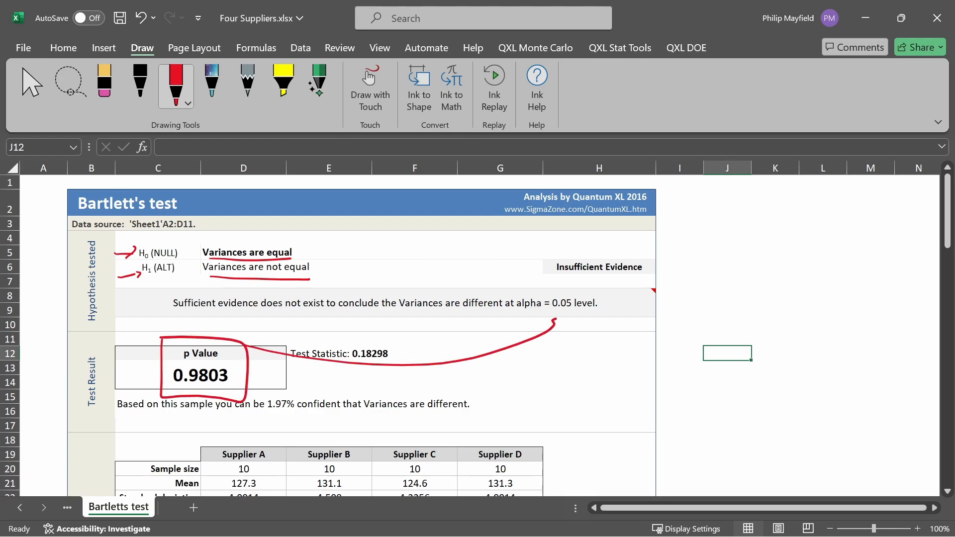
{"action": "mouse_move", "coordinate": [545, 309]}
{"action": "left_mouse_down"}
{"action": "mouse_move", "coordinate": [580, 313]}
{"action": "mouse_move", "coordinate": [625, 288]}
{"action": "left_mouse_up"}
- Handwrite "Accepted" in red above Insufficient Evidence, then circle the word and strike it out
{"action": "left_click_drag", "start_coordinate": [556, 255], "coordinate": [566, 248]}
{"action": "mouse_move", "coordinate": [576, 244]}
{"action": "left_mouse_down"}
{"action": "mouse_move", "coordinate": [573, 252]}
{"action": "mouse_move", "coordinate": [591, 250]}
{"action": "left_mouse_up"}
{"action": "left_click_drag", "start_coordinate": [593, 252], "coordinate": [608, 250]}
{"action": "left_click_drag", "start_coordinate": [604, 244], "coordinate": [613, 242]}
{"action": "left_click_drag", "start_coordinate": [614, 244], "coordinate": [621, 247]}
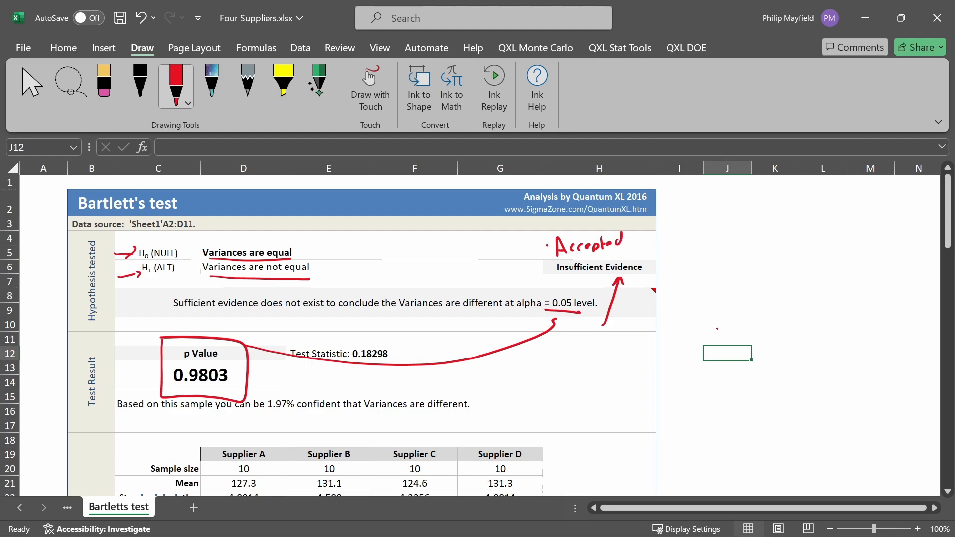
{"action": "mouse_move", "coordinate": [547, 245]}
{"action": "left_mouse_down"}
{"action": "mouse_move", "coordinate": [646, 237]}
{"action": "mouse_move", "coordinate": [540, 249]}
{"action": "mouse_move", "coordinate": [638, 257]}
{"action": "left_mouse_up"}
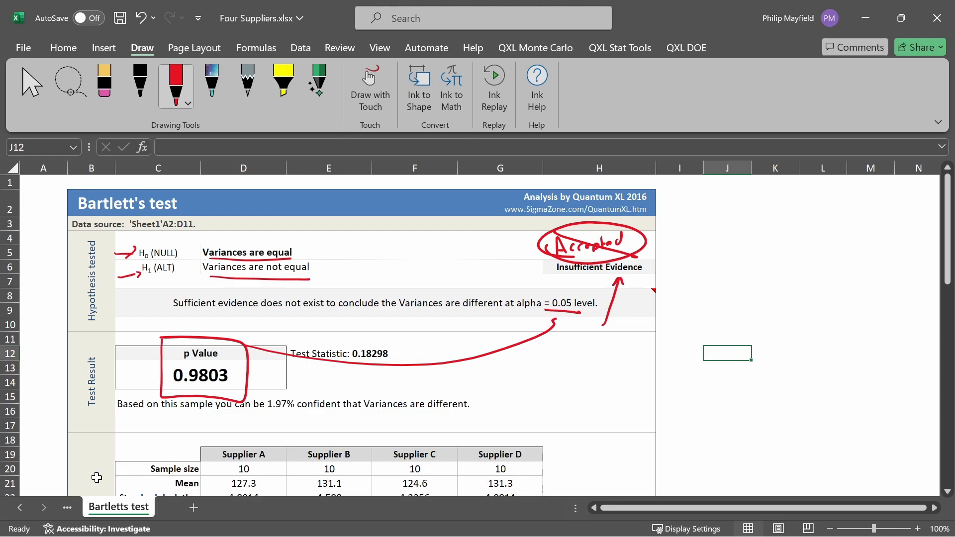
- Return to the supplier data on Sheet1 and start the hypothesis test Advisor Wizard
{"action": "left_click", "coordinate": [76, 509]}
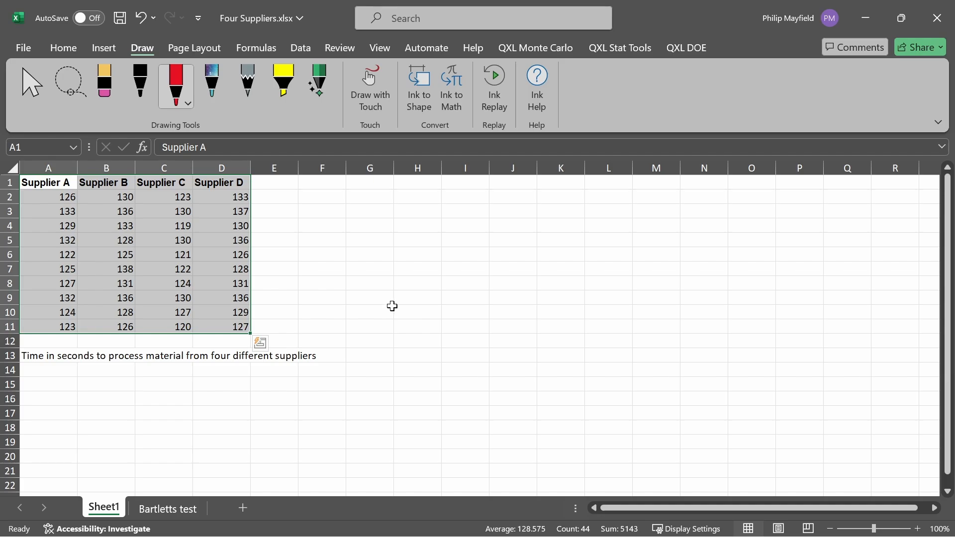
{"action": "left_click", "coordinate": [628, 50]}
{"action": "left_click", "coordinate": [167, 97]}
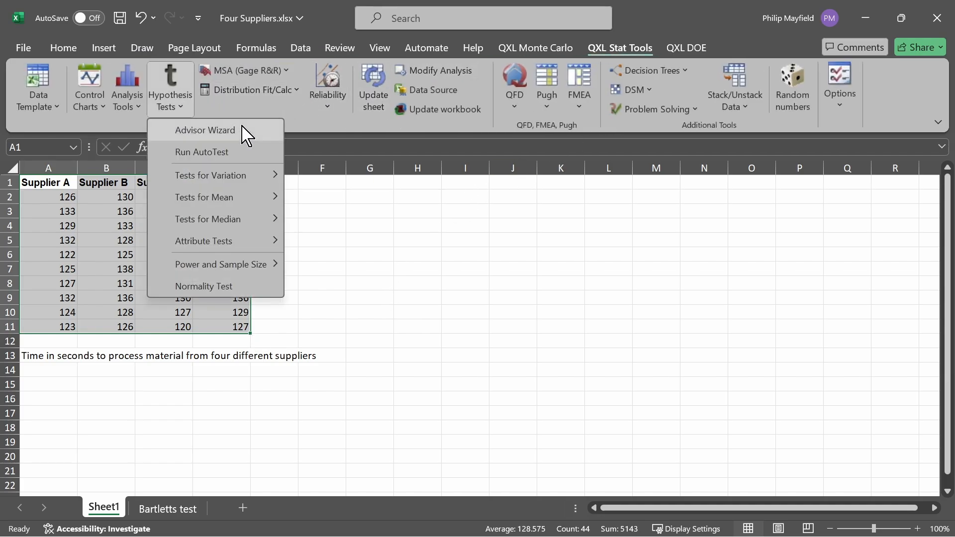
{"action": "left_click", "coordinate": [247, 133]}
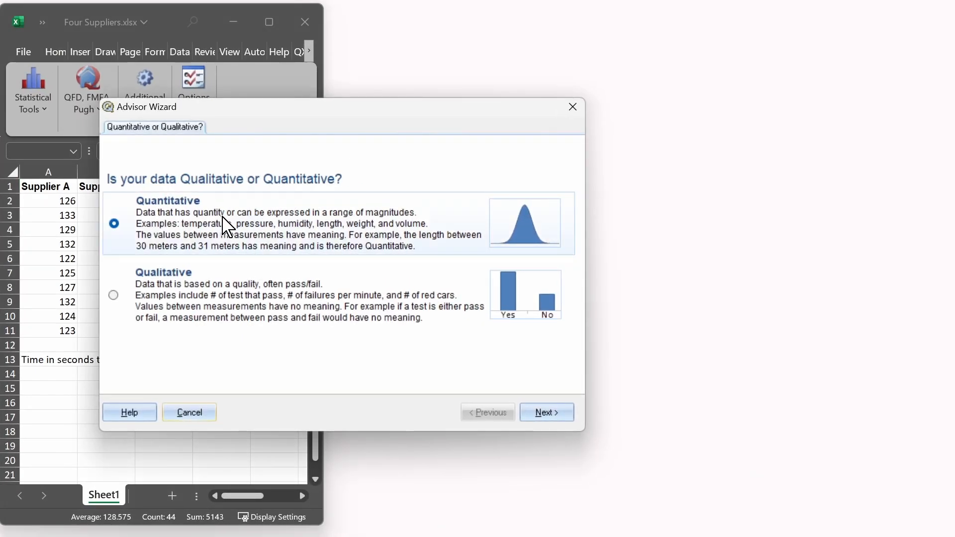
- Answer the wizard with Quantitative, Mean/Median, normally distributed, More than two samples and equal variance, and run the One-way ANOVA test
{"action": "left_click", "coordinate": [546, 413]}
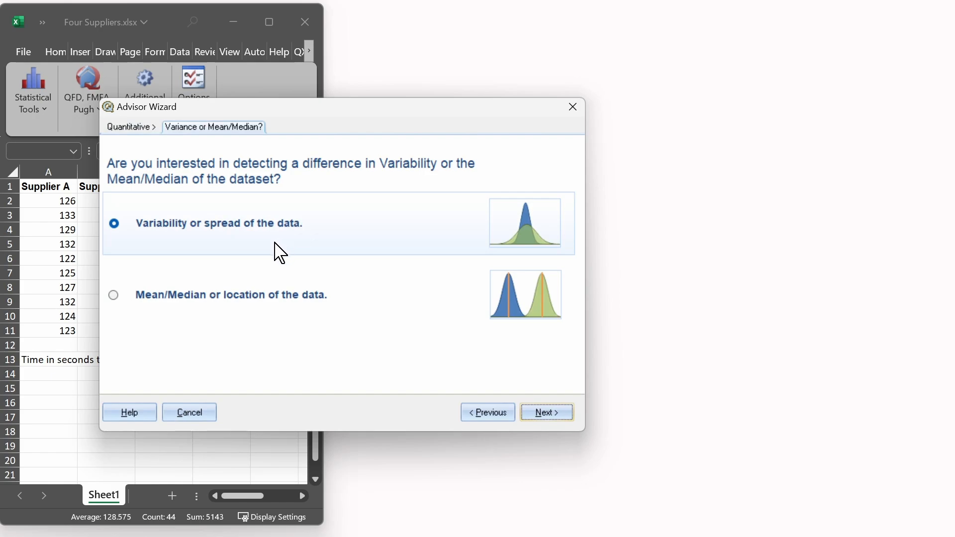
{"action": "left_click", "coordinate": [239, 306]}
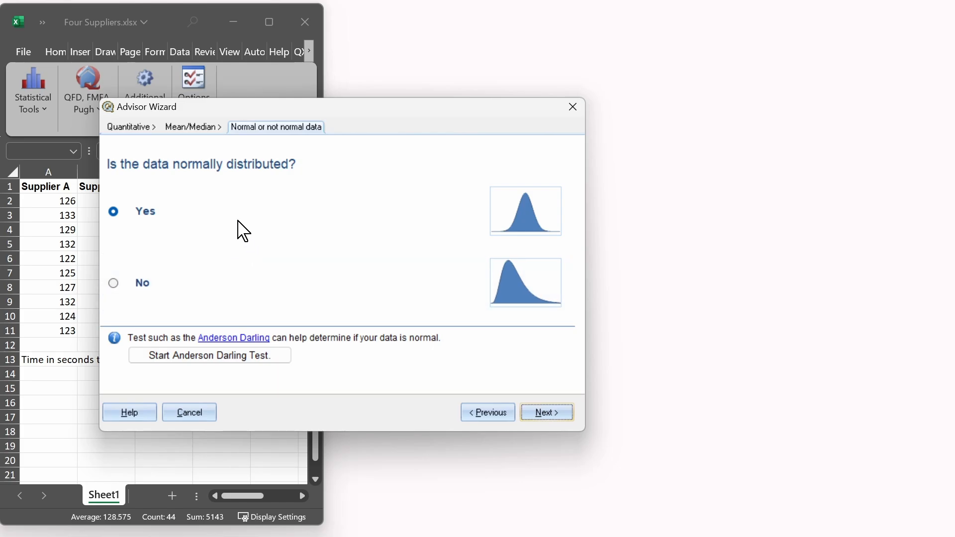
{"action": "left_click", "coordinate": [542, 413]}
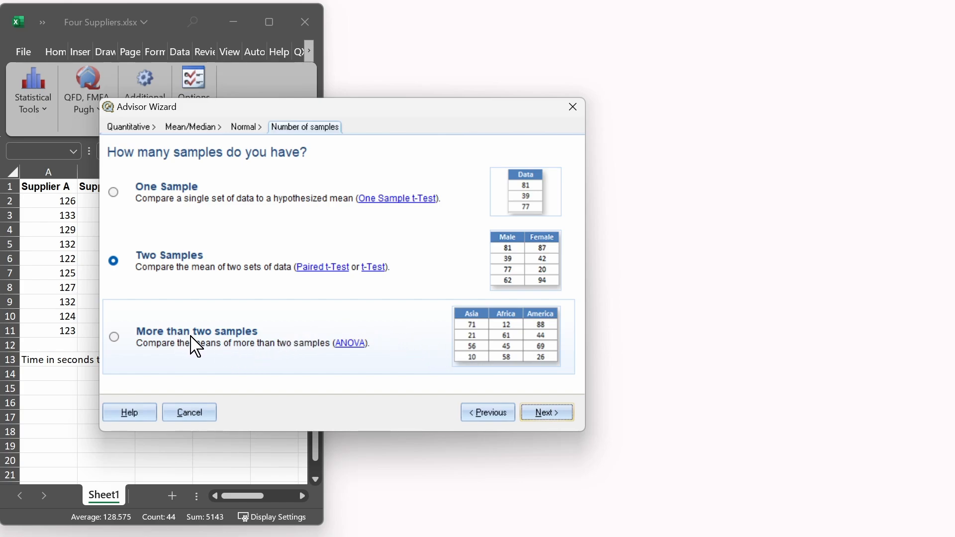
{"action": "left_click", "coordinate": [149, 353]}
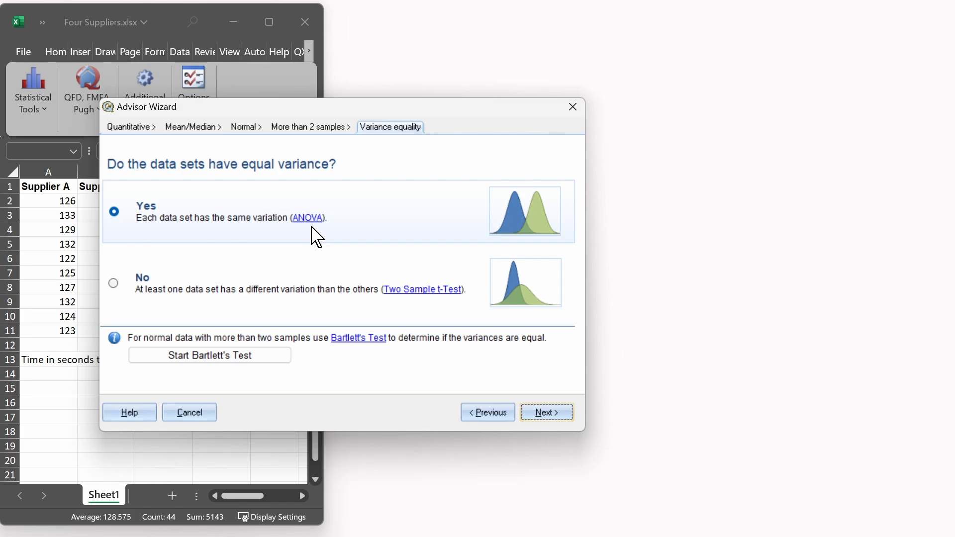
{"action": "left_click", "coordinate": [565, 416]}
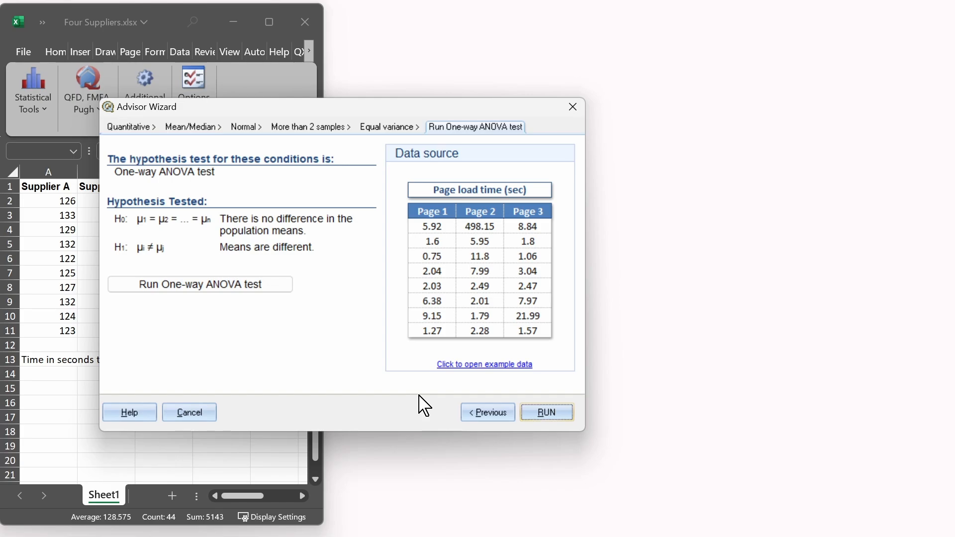
{"action": "left_click", "coordinate": [546, 414]}
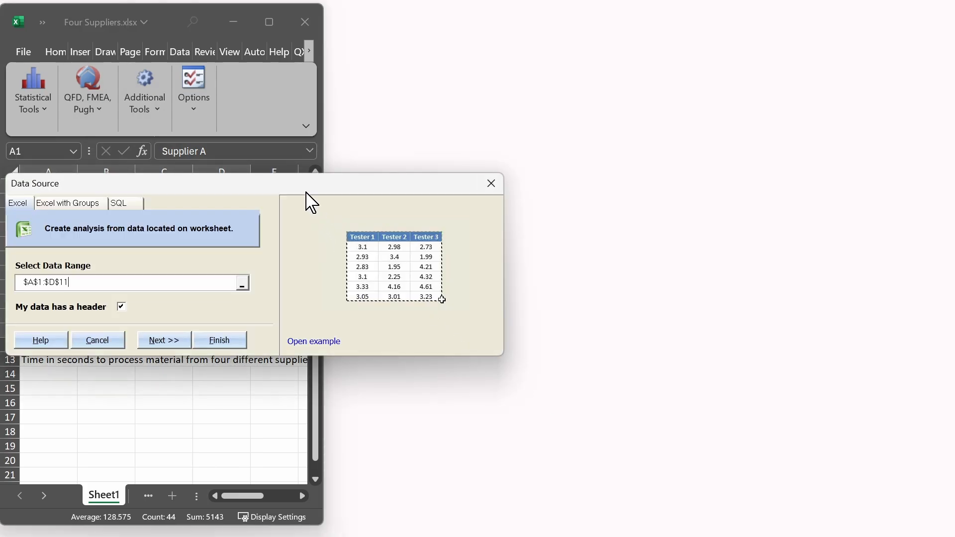
- Generate the One-way ANOVA report from $A$1:$D$11 with a header, and maximize the workbook window
{"action": "left_click_drag", "start_coordinate": [306, 193], "coordinate": [576, 222]}
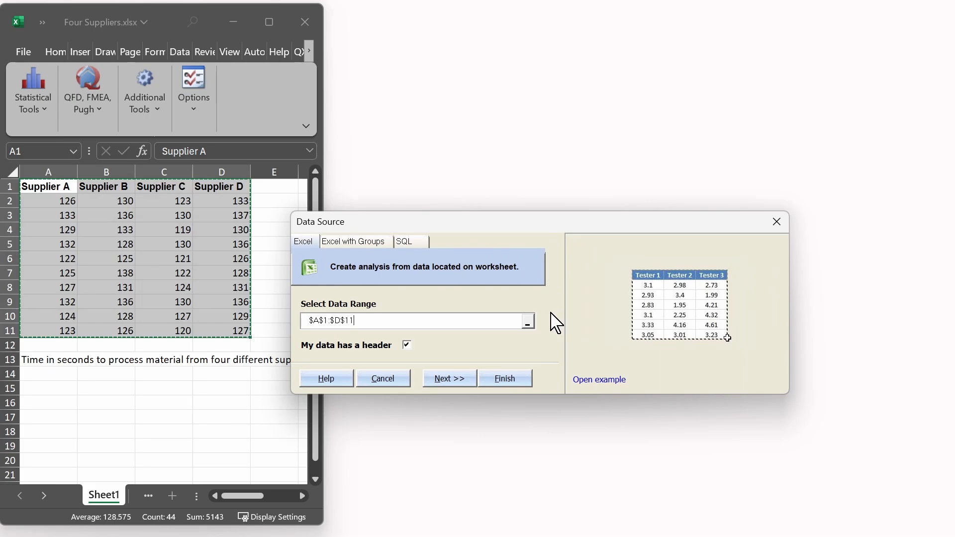
{"action": "left_click", "coordinate": [523, 383]}
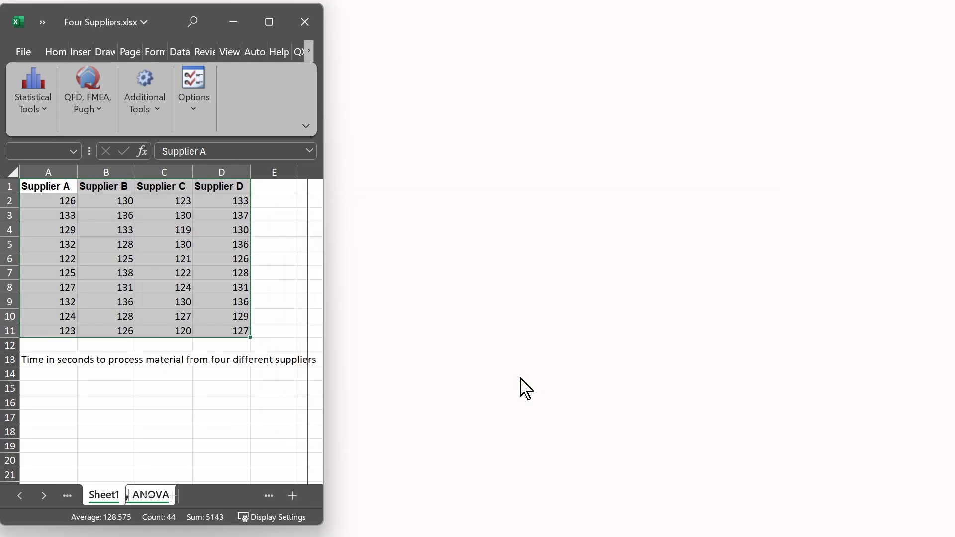
{"action": "left_click", "coordinate": [277, 31]}
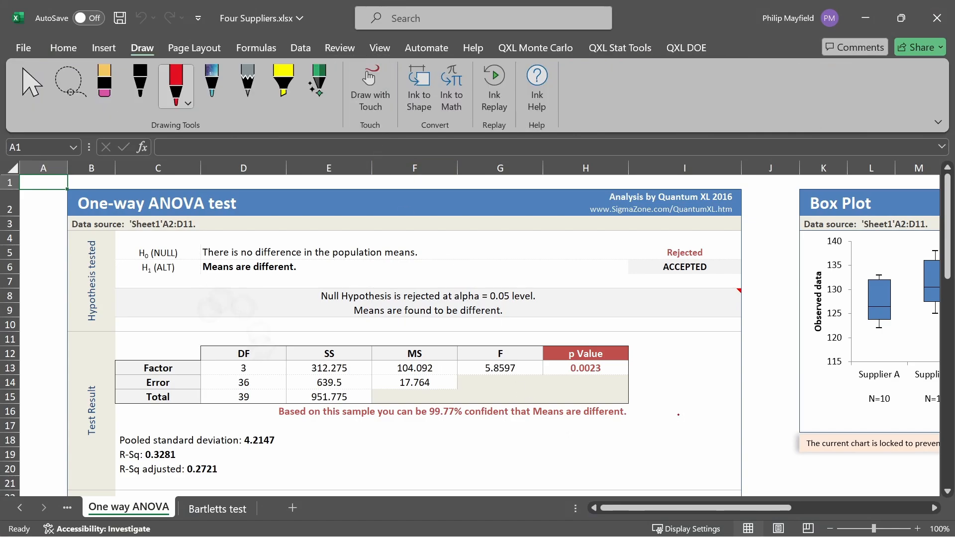
- Underline the null and alternative hypotheses in red ink and handwrite "μ1 = μ2 = … μN" beside the null hypothesis
{"action": "left_click_drag", "start_coordinate": [139, 260], "coordinate": [173, 262]}
{"action": "left_click_drag", "start_coordinate": [236, 260], "coordinate": [452, 252]}
{"action": "left_click_drag", "start_coordinate": [459, 241], "coordinate": [467, 246]}
{"action": "mouse_move", "coordinate": [472, 249]}
{"action": "left_mouse_down"}
{"action": "mouse_move", "coordinate": [482, 239]}
{"action": "mouse_move", "coordinate": [487, 248]}
{"action": "left_mouse_up"}
{"action": "left_click_drag", "start_coordinate": [490, 243], "coordinate": [506, 241]}
{"action": "left_click", "coordinate": [514, 244]}
{"action": "left_click_drag", "start_coordinate": [500, 247], "coordinate": [563, 241]}
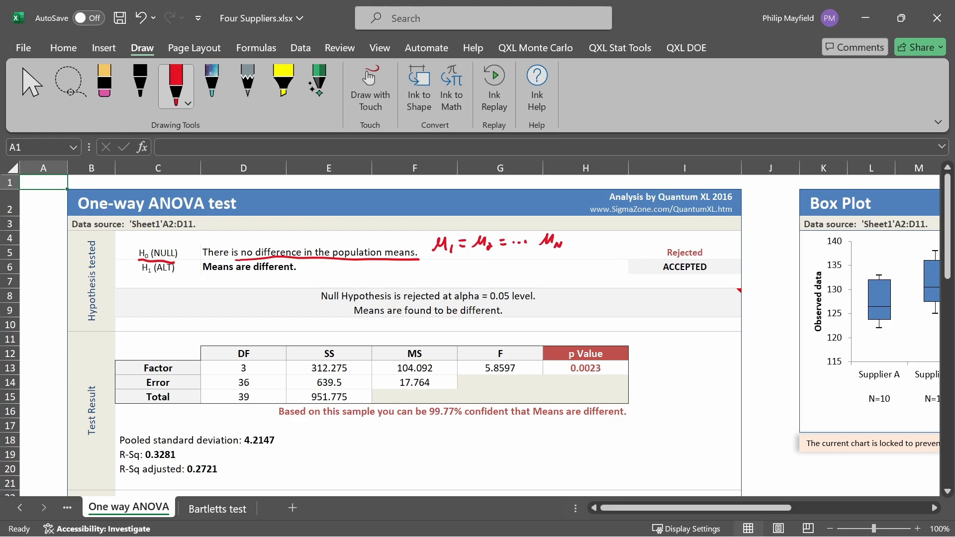
{"action": "left_click_drag", "start_coordinate": [143, 280], "coordinate": [288, 276]}
- Box the ANOVA p value, link it to the circled 0.05 level, and draw arrows from the hypotheses to Rejected and ACCEPTED
{"action": "mouse_move", "coordinate": [552, 337]}
{"action": "left_mouse_down"}
{"action": "mouse_move", "coordinate": [589, 387]}
{"action": "mouse_move", "coordinate": [597, 339]}
{"action": "mouse_move", "coordinate": [553, 339]}
{"action": "left_mouse_up"}
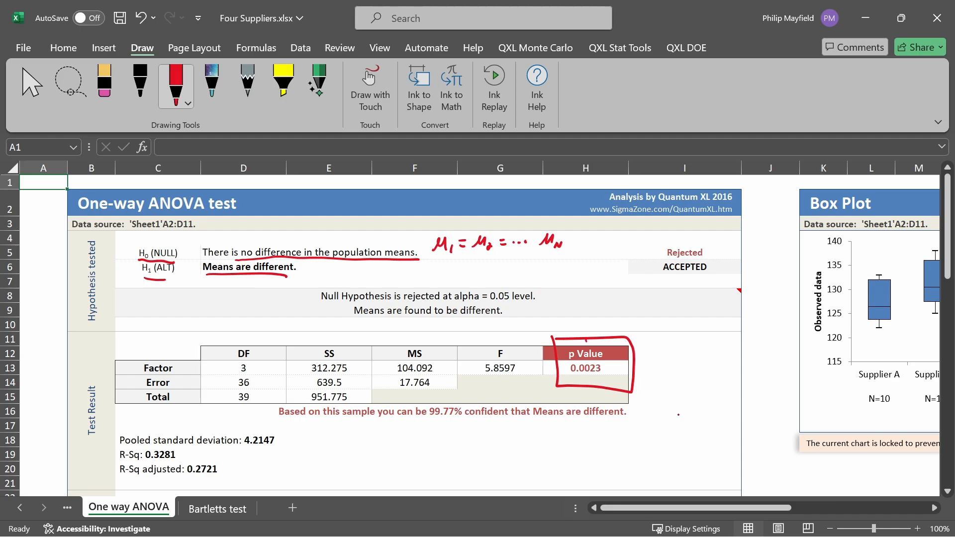
{"action": "mouse_move", "coordinate": [586, 341]}
{"action": "left_mouse_down"}
{"action": "mouse_move", "coordinate": [469, 298]}
{"action": "mouse_move", "coordinate": [537, 312]}
{"action": "left_mouse_up"}
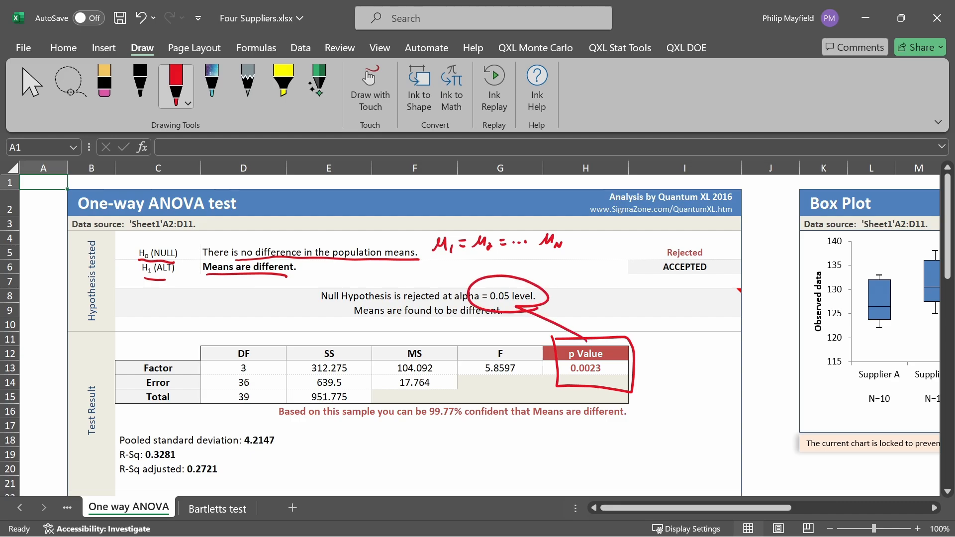
{"action": "mouse_move", "coordinate": [313, 267]}
{"action": "left_mouse_down"}
{"action": "mouse_move", "coordinate": [649, 271]}
{"action": "mouse_move", "coordinate": [642, 275]}
{"action": "left_mouse_up"}
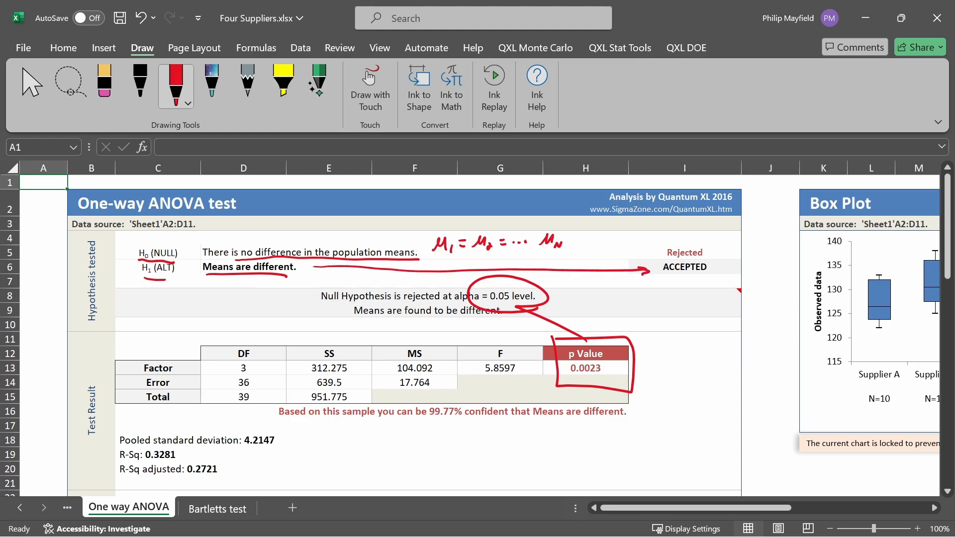
{"action": "mouse_move", "coordinate": [590, 250]}
{"action": "left_mouse_down"}
{"action": "mouse_move", "coordinate": [657, 252]}
{"action": "mouse_move", "coordinate": [647, 257]}
{"action": "left_mouse_up"}
- Return to the supplier data on Sheet1
{"action": "left_click", "coordinate": [19, 507]}
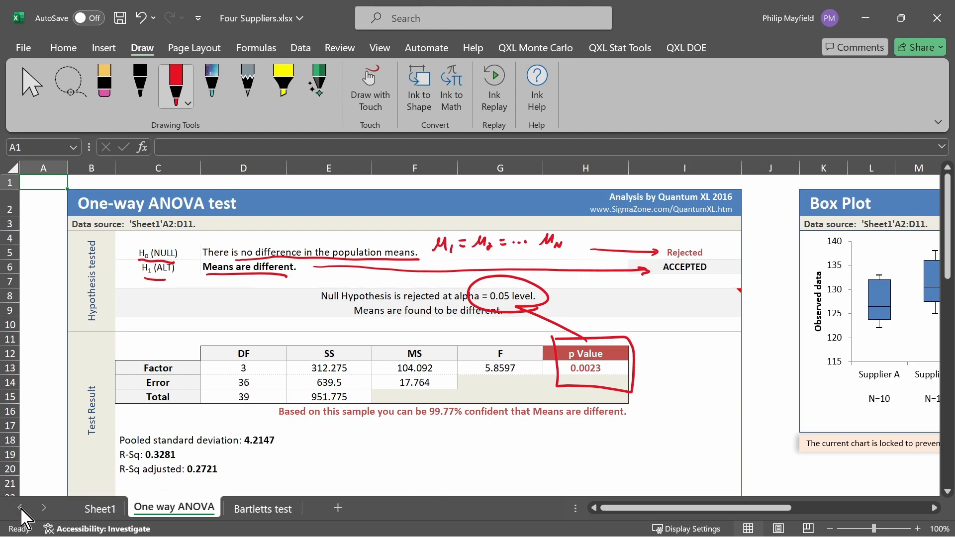
{"action": "left_click", "coordinate": [108, 509]}
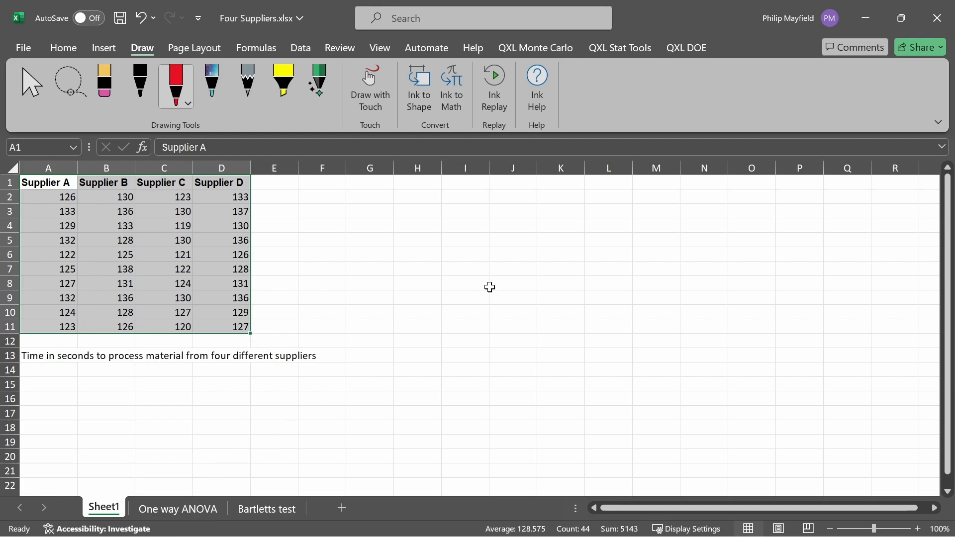
- Run Quantum XL's AutoTest hypothesis test on the supplier data in $A$1:$D$11, treating the first row as a header
{"action": "left_click", "coordinate": [623, 50]}
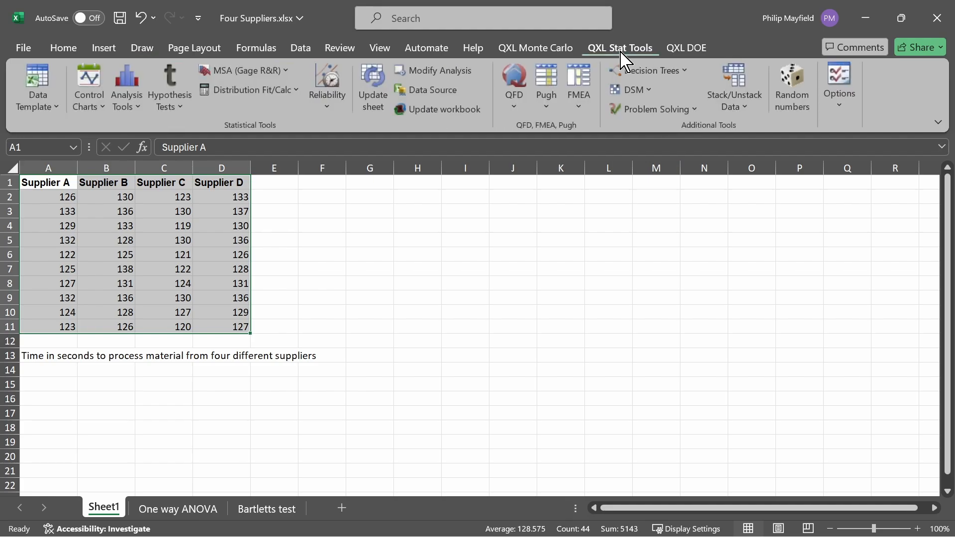
{"action": "left_click", "coordinate": [177, 111]}
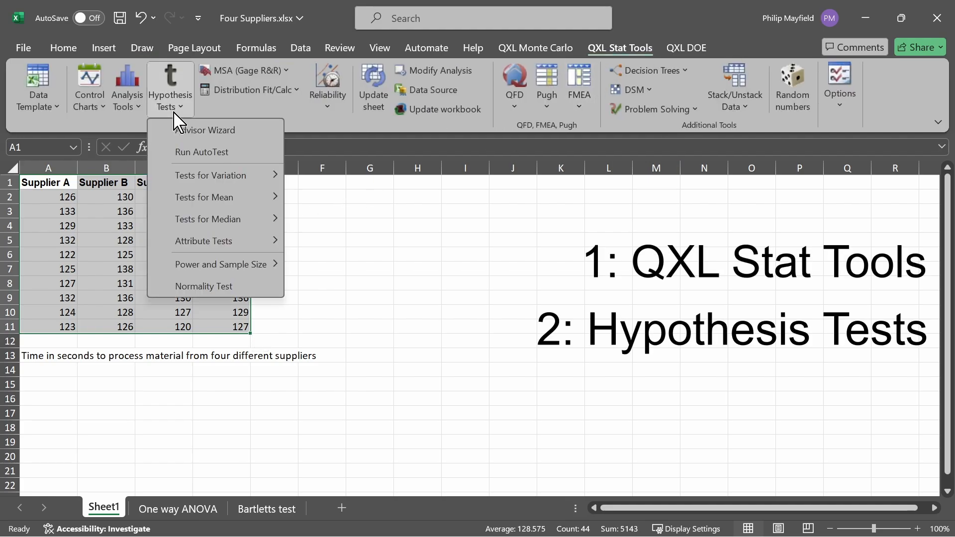
{"action": "left_click", "coordinate": [254, 159]}
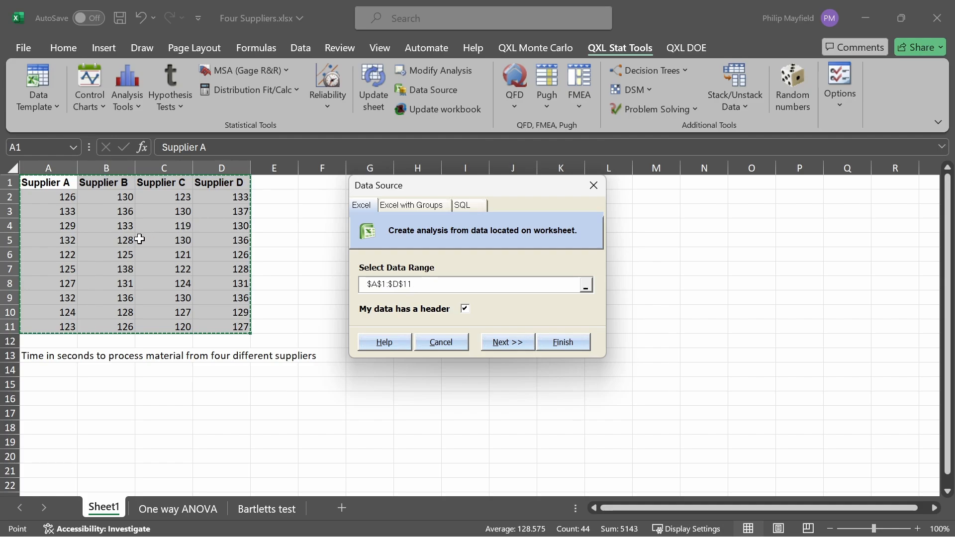
{"action": "left_click", "coordinate": [563, 342]}
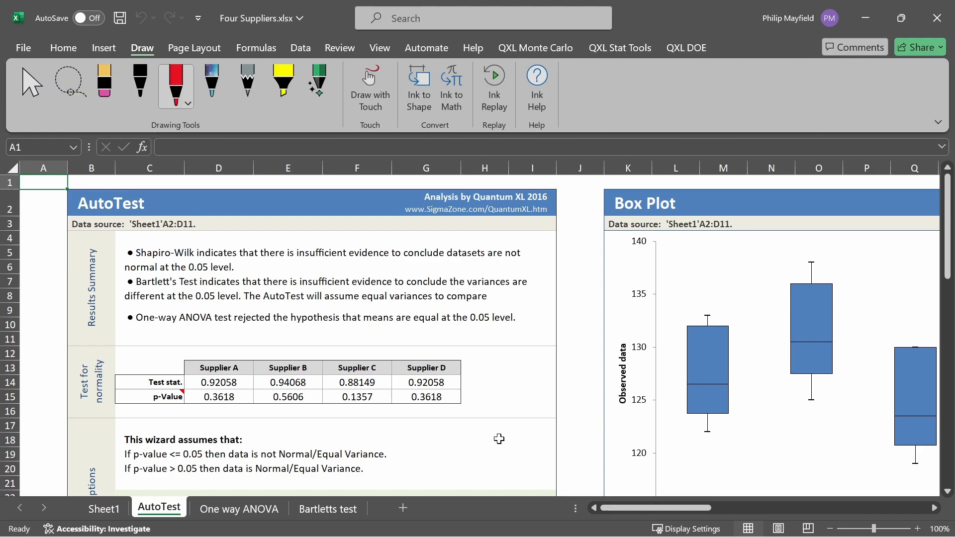
- Circle the Results Summary label in red ink and underline "Shapiro-Wilk" and "insufficient evidence" in the first bullet
{"action": "mouse_move", "coordinate": [106, 335]}
{"action": "left_mouse_down"}
{"action": "mouse_move", "coordinate": [89, 232]}
{"action": "mouse_move", "coordinate": [108, 341]}
{"action": "left_mouse_up"}
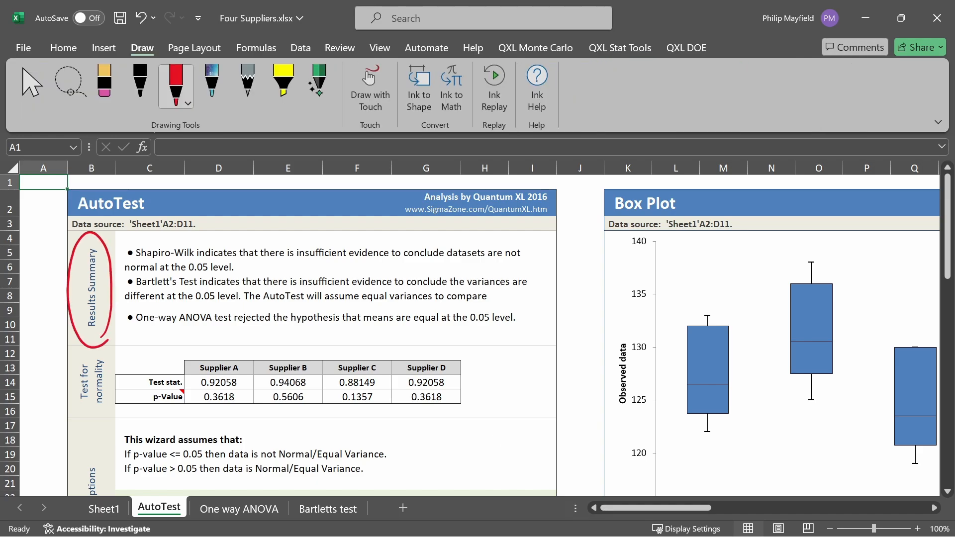
{"action": "left_click_drag", "start_coordinate": [139, 262], "coordinate": [189, 259]}
{"action": "left_click_drag", "start_coordinate": [301, 265], "coordinate": [388, 265]}
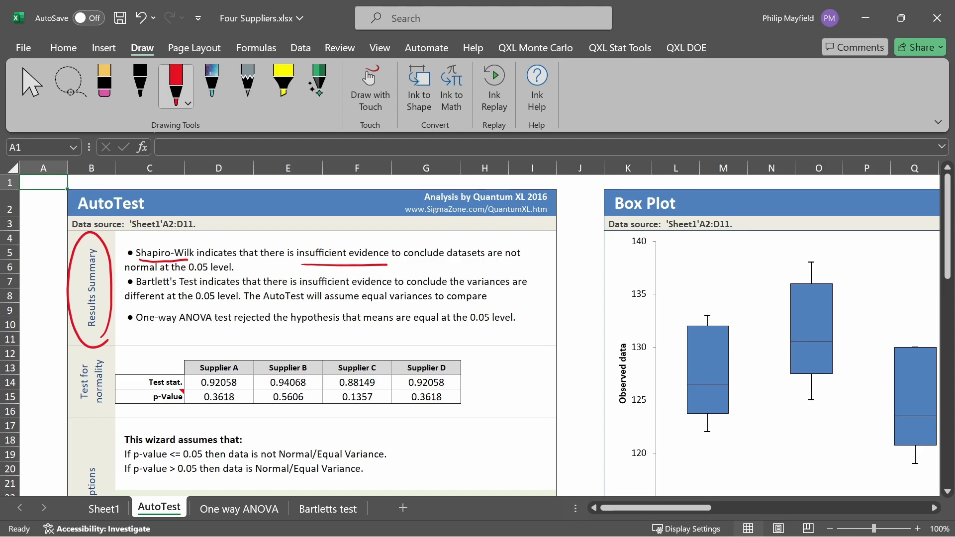
- Circle the green caution note under Assumptions and the four suppliers' normality p-values in red ink
{"action": "scroll", "coordinate": [550, 449], "scroll_direction": "down", "scroll_amount": 4}
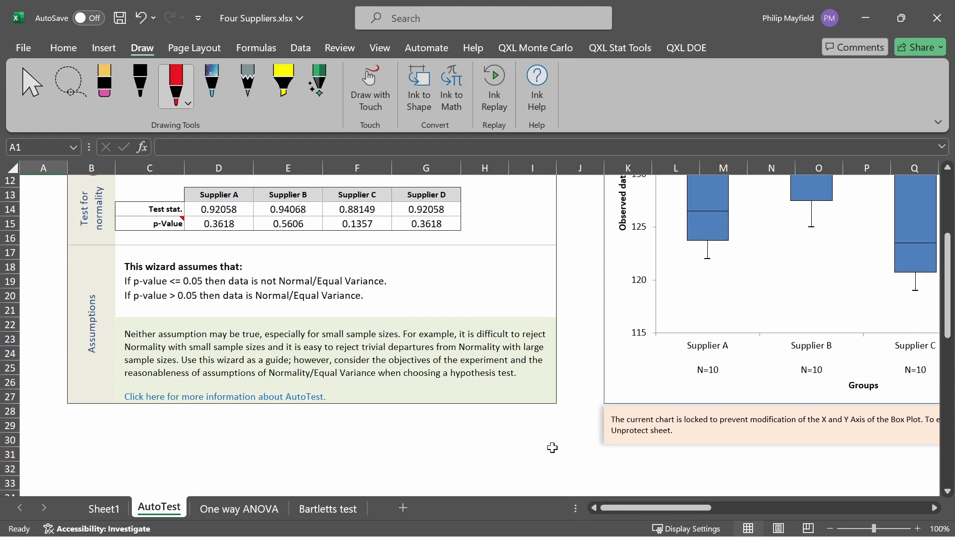
{"action": "mouse_move", "coordinate": [329, 321]}
{"action": "left_mouse_down"}
{"action": "mouse_move", "coordinate": [116, 389]}
{"action": "mouse_move", "coordinate": [470, 429]}
{"action": "mouse_move", "coordinate": [331, 316]}
{"action": "left_mouse_up"}
{"action": "scroll", "coordinate": [557, 443], "scroll_direction": "up", "scroll_amount": 4}
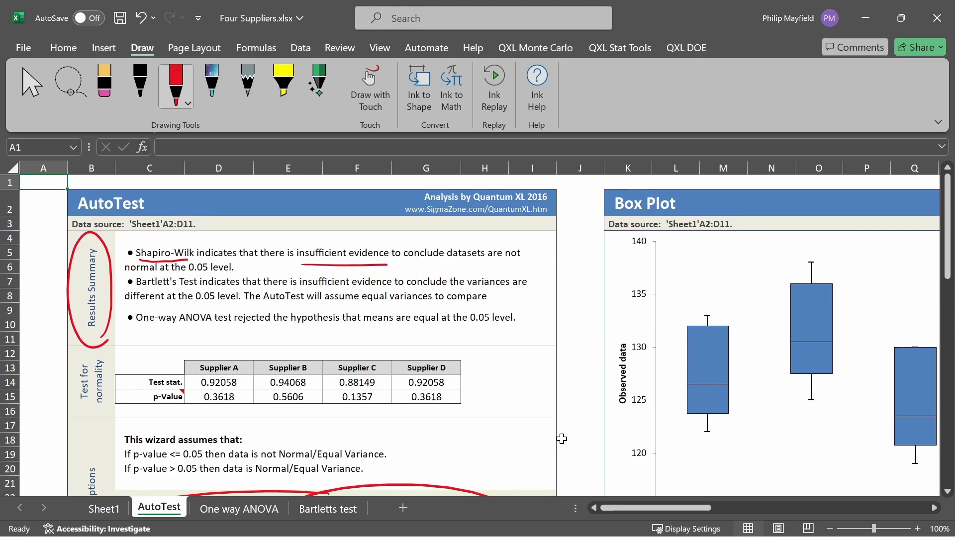
{"action": "mouse_move", "coordinate": [235, 390]}
{"action": "left_mouse_down"}
{"action": "mouse_move", "coordinate": [196, 408]}
{"action": "mouse_move", "coordinate": [226, 390]}
{"action": "left_mouse_up"}
{"action": "mouse_move", "coordinate": [283, 412]}
{"action": "left_mouse_down"}
{"action": "mouse_move", "coordinate": [266, 411]}
{"action": "mouse_move", "coordinate": [288, 409]}
{"action": "left_mouse_up"}
{"action": "mouse_move", "coordinate": [366, 409]}
{"action": "left_mouse_down"}
{"action": "mouse_move", "coordinate": [368, 389]}
{"action": "mouse_move", "coordinate": [351, 409]}
{"action": "left_mouse_up"}
{"action": "mouse_move", "coordinate": [388, 406]}
{"action": "left_mouse_down"}
{"action": "mouse_move", "coordinate": [423, 390]}
{"action": "mouse_move", "coordinate": [433, 408]}
{"action": "left_mouse_up"}
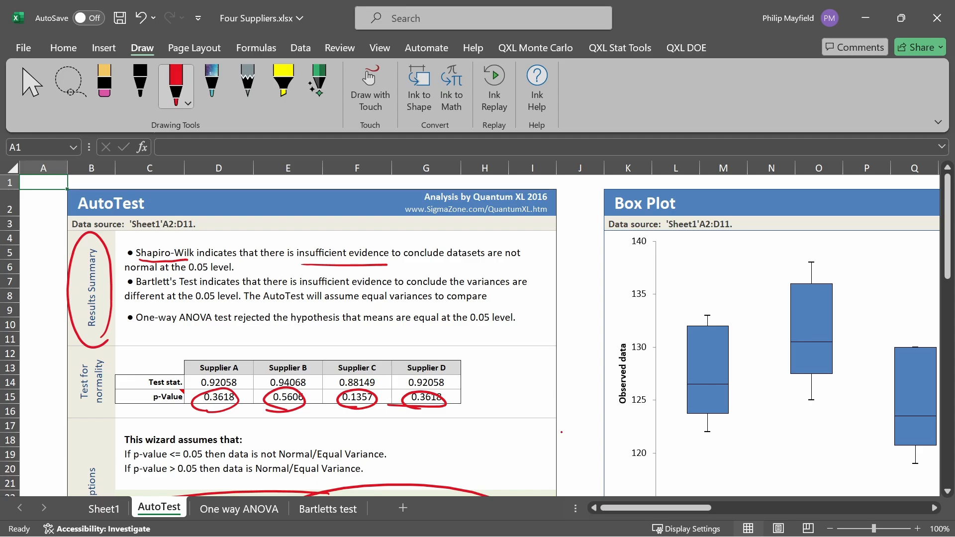
- Underline the key phrases in the Bartlett's Test and One-way ANOVA bullets of the Results Summary, including "assume equal variances to compare"
{"action": "left_click_drag", "start_coordinate": [137, 285], "coordinate": [176, 287]}
{"action": "left_click_drag", "start_coordinate": [314, 285], "coordinate": [370, 287]}
{"action": "left_click_drag", "start_coordinate": [470, 287], "coordinate": [527, 291]}
{"action": "left_click_drag", "start_coordinate": [125, 300], "coordinate": [219, 300]}
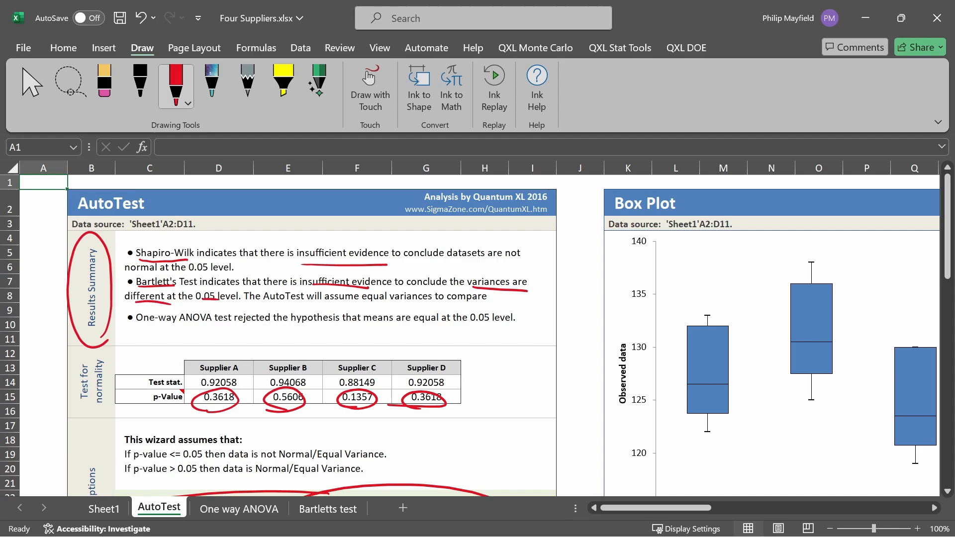
{"action": "left_click_drag", "start_coordinate": [328, 308], "coordinate": [482, 308]}
{"action": "left_click_drag", "start_coordinate": [141, 329], "coordinate": [245, 331]}
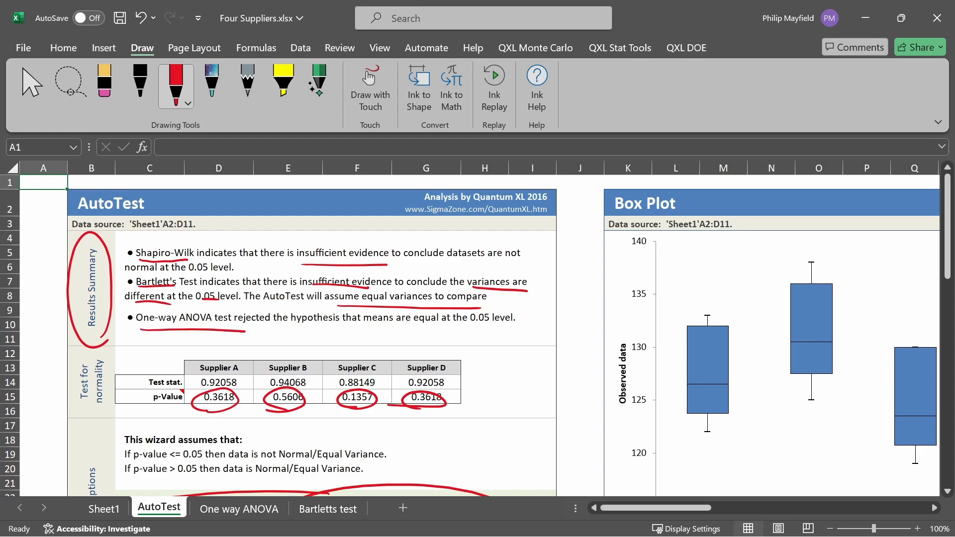
{"action": "left_click_drag", "start_coordinate": [376, 327], "coordinate": [514, 337]}
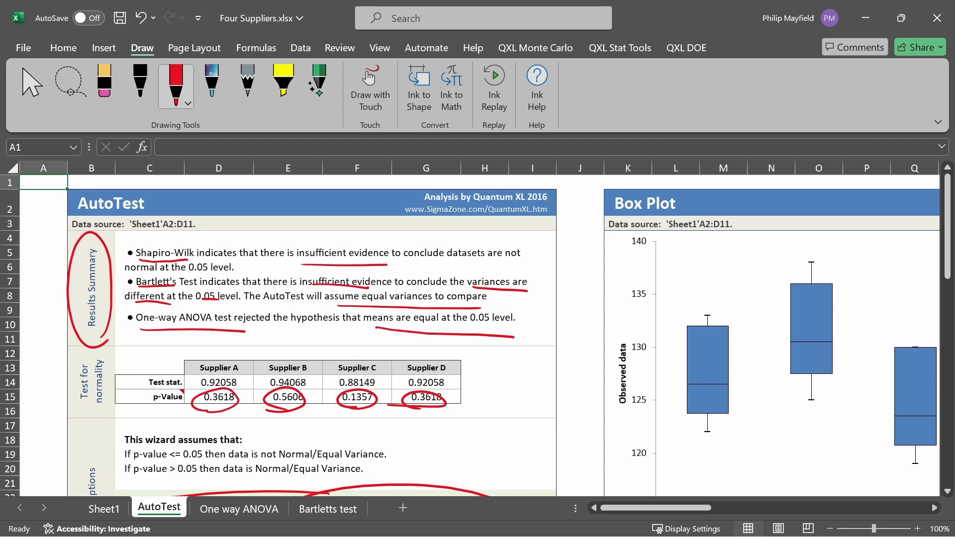
- Underline the p-value rules under Assumptions, circle the p-value > 0.05 rule, and draw an arrow to the green caution note
{"action": "scroll", "coordinate": [567, 438], "scroll_direction": "down", "scroll_amount": 4}
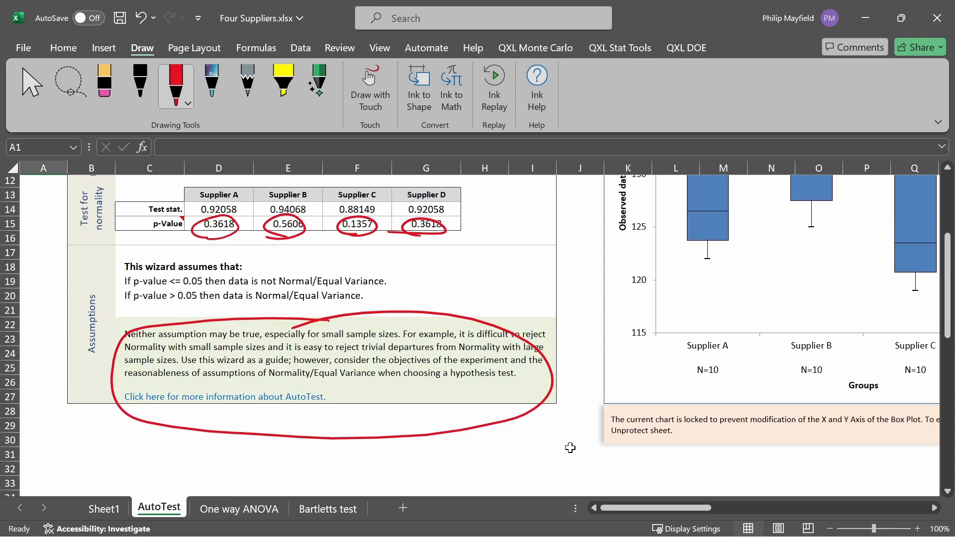
{"action": "left_click_drag", "start_coordinate": [136, 288], "coordinate": [203, 287]}
{"action": "left_click_drag", "start_coordinate": [262, 289], "coordinate": [277, 288]}
{"action": "left_click_drag", "start_coordinate": [132, 304], "coordinate": [199, 306]}
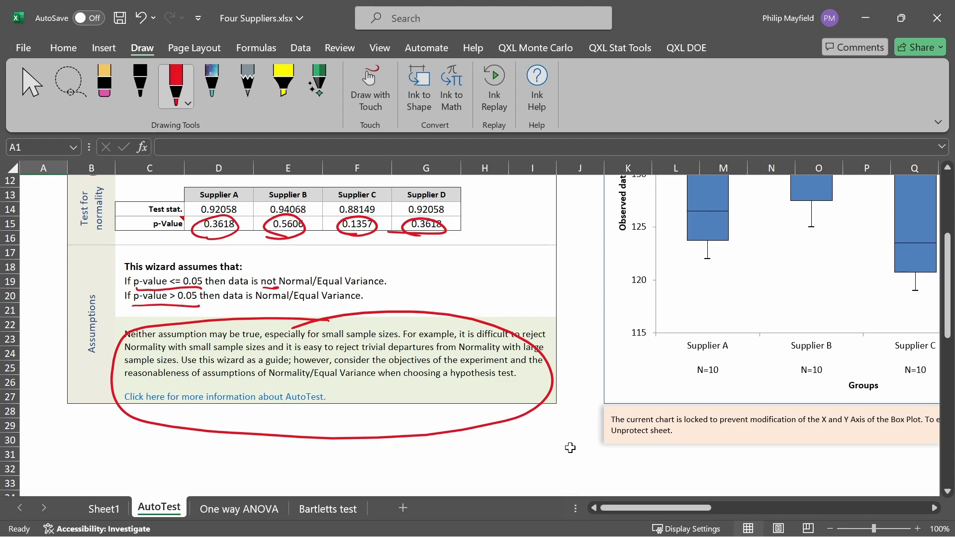
{"action": "left_click_drag", "start_coordinate": [259, 303], "coordinate": [348, 303]}
{"action": "mouse_move", "coordinate": [408, 256]}
{"action": "left_mouse_down"}
{"action": "mouse_move", "coordinate": [373, 287]}
{"action": "mouse_move", "coordinate": [178, 286]}
{"action": "mouse_move", "coordinate": [164, 313]}
{"action": "mouse_move", "coordinate": [393, 302]}
{"action": "mouse_move", "coordinate": [384, 286]}
{"action": "left_mouse_up"}
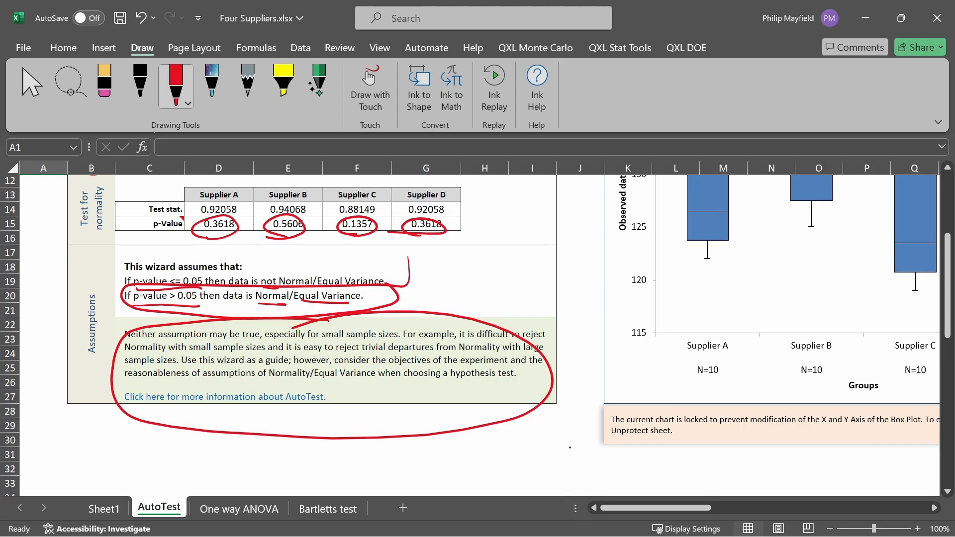
{"action": "mouse_move", "coordinate": [469, 270]}
{"action": "left_mouse_down"}
{"action": "mouse_move", "coordinate": [453, 306]}
{"action": "mouse_move", "coordinate": [462, 297]}
{"action": "left_mouse_up"}
- Circle the "One-way ANOVA test" and "Bartlett's test" headings on the AutoTest sheet in red ink
{"action": "scroll", "coordinate": [470, 336], "scroll_direction": "up", "scroll_amount": 4}
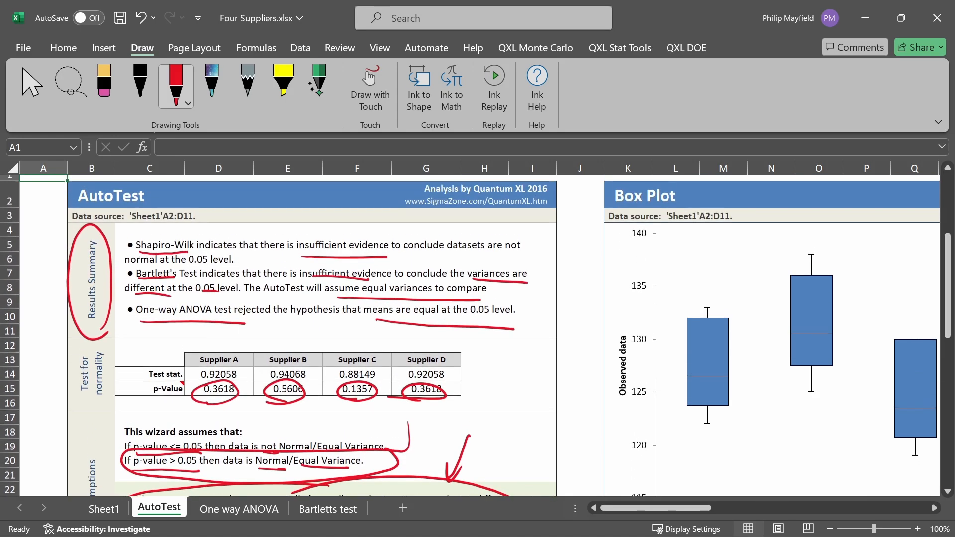
{"action": "left_click_drag", "start_coordinate": [689, 508], "coordinate": [750, 510]}
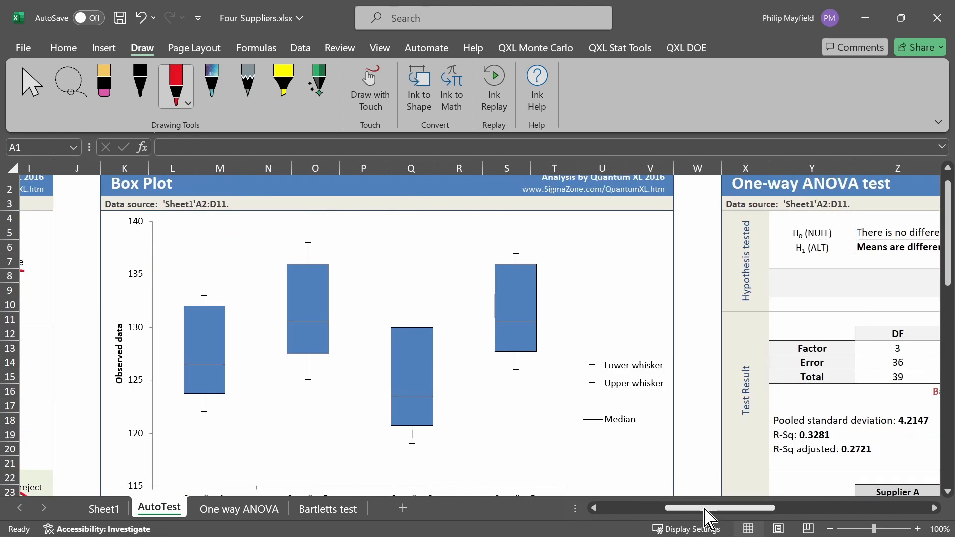
{"action": "left_click_drag", "start_coordinate": [716, 515], "coordinate": [793, 512]}
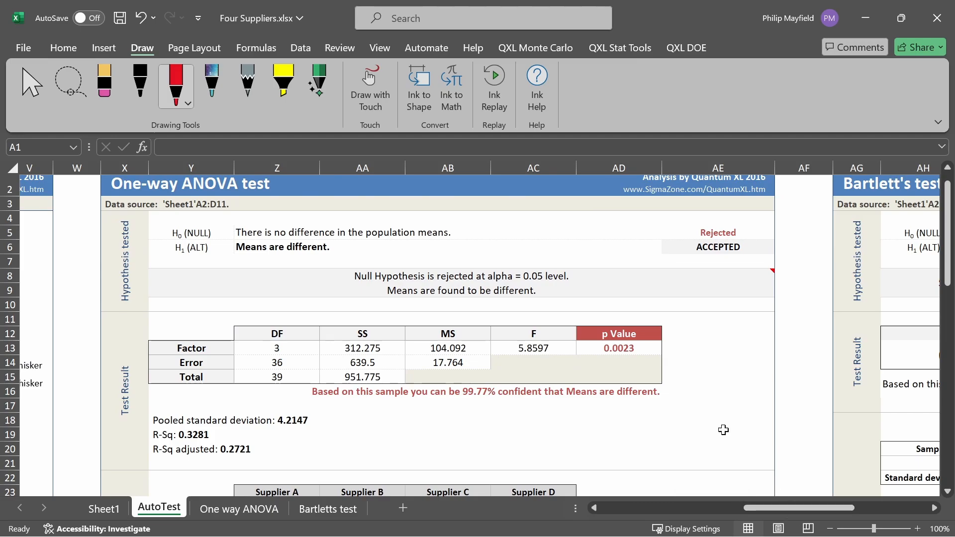
{"action": "scroll", "coordinate": [712, 407], "scroll_direction": "up", "scroll_amount": 1}
{"action": "mouse_move", "coordinate": [110, 216]}
{"action": "left_mouse_down"}
{"action": "mouse_move", "coordinate": [306, 209]}
{"action": "mouse_move", "coordinate": [164, 230]}
{"action": "mouse_move", "coordinate": [228, 227]}
{"action": "left_mouse_up"}
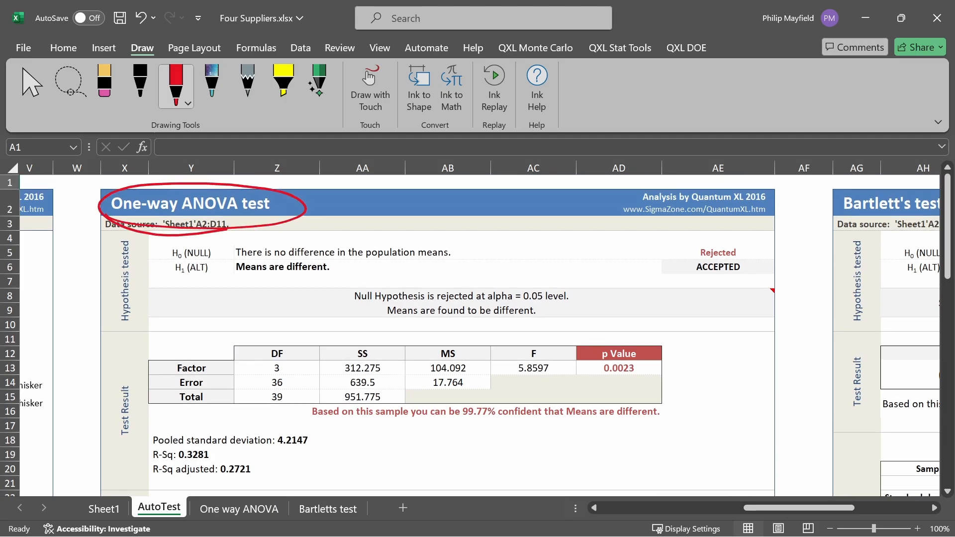
{"action": "left_click_drag", "start_coordinate": [791, 508], "coordinate": [832, 508]}
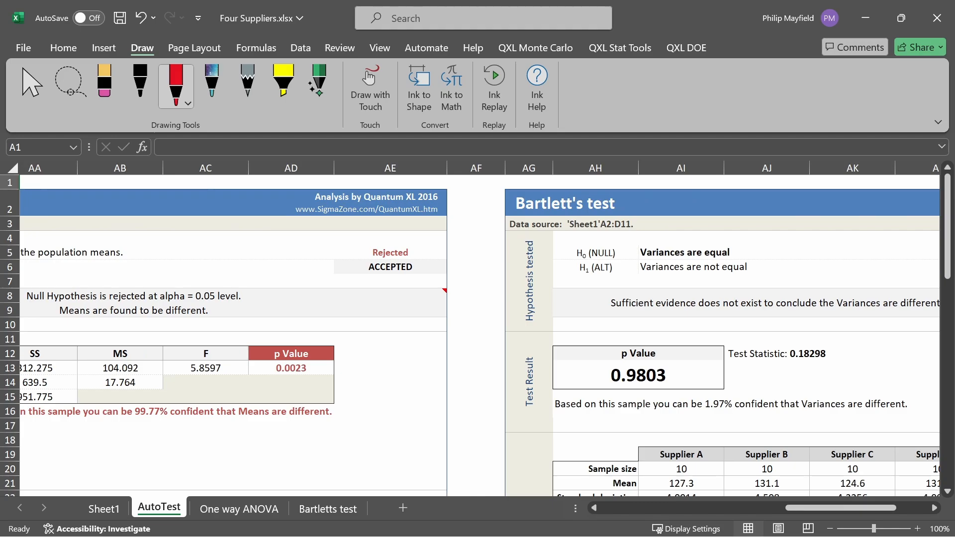
{"action": "mouse_move", "coordinate": [505, 215]}
{"action": "left_mouse_down"}
{"action": "mouse_move", "coordinate": [507, 190]}
{"action": "mouse_move", "coordinate": [546, 226]}
{"action": "left_mouse_up"}
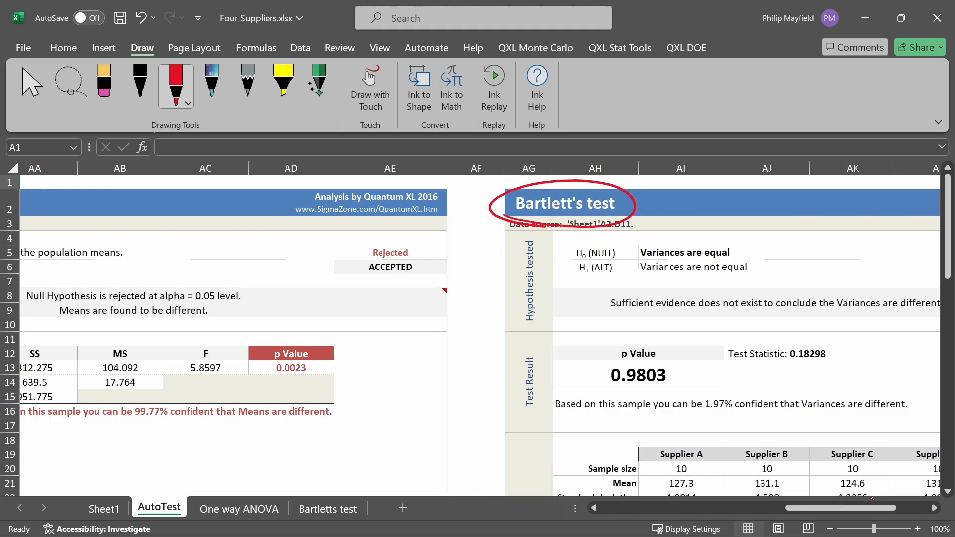